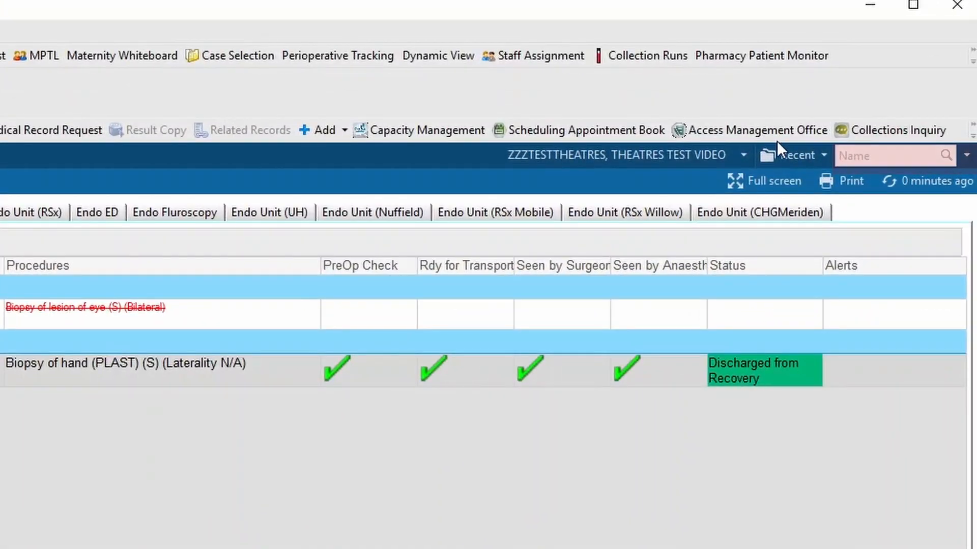
# Search for the test patient by MRN instead of name, entering the patient's MRN.
pyautogui.click(906, 153)
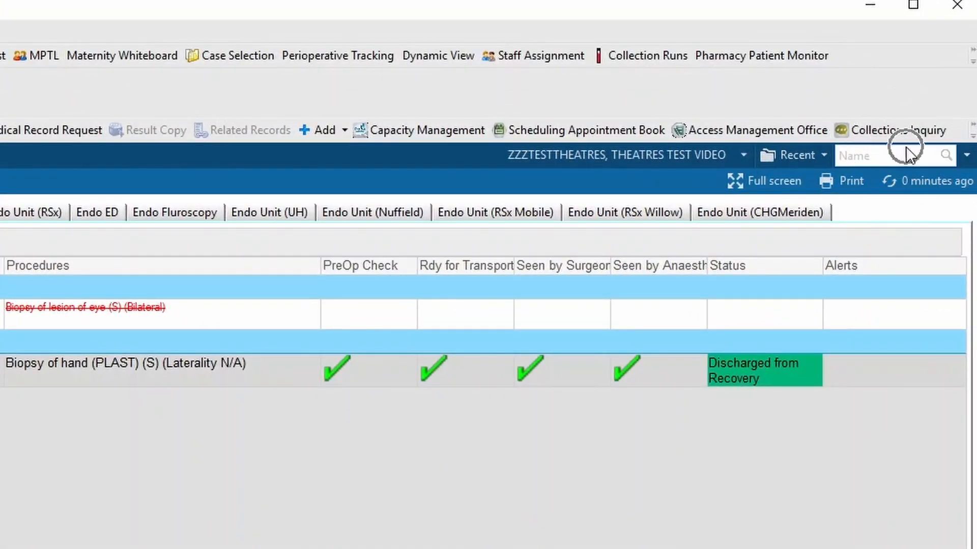
pyautogui.click(966, 156)
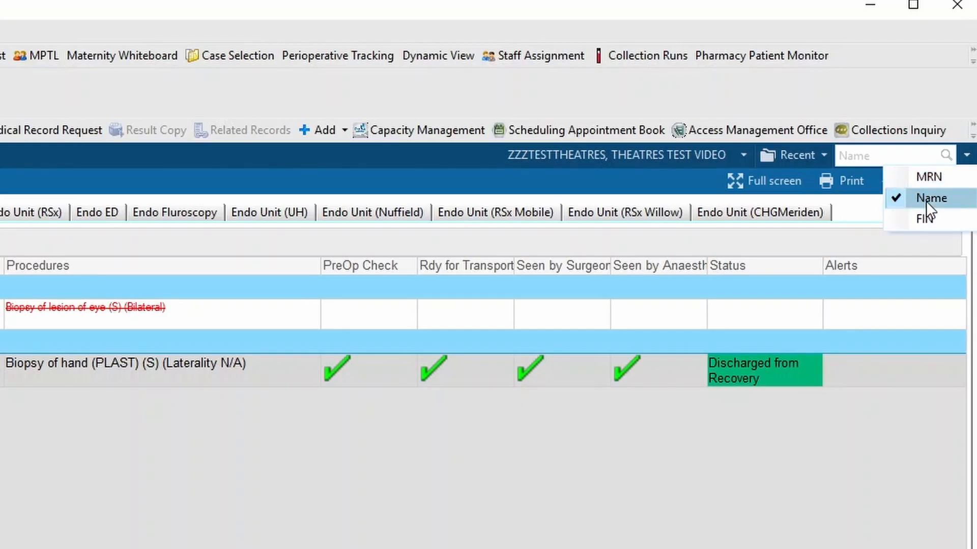
pyautogui.click(923, 176)
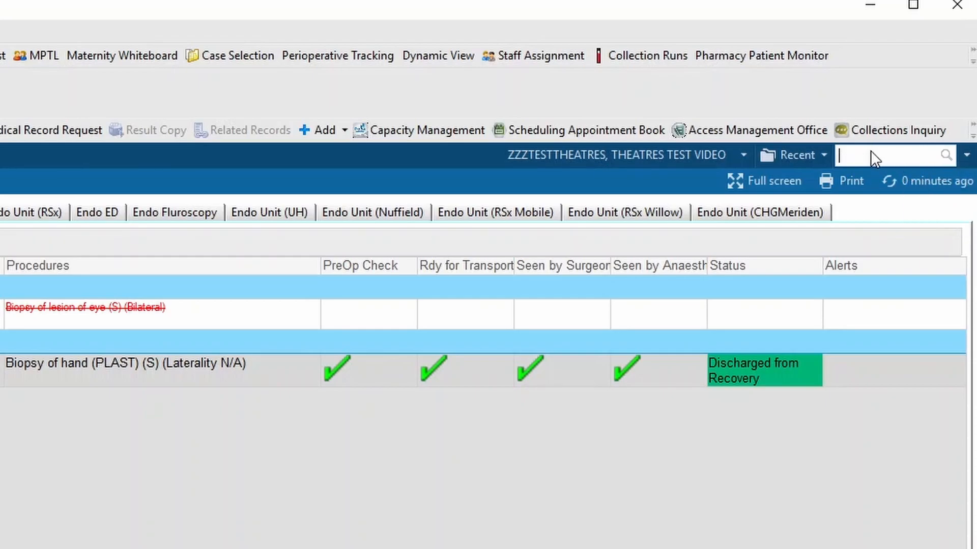
pyautogui.press('Return')
pyautogui.click(949, 151)
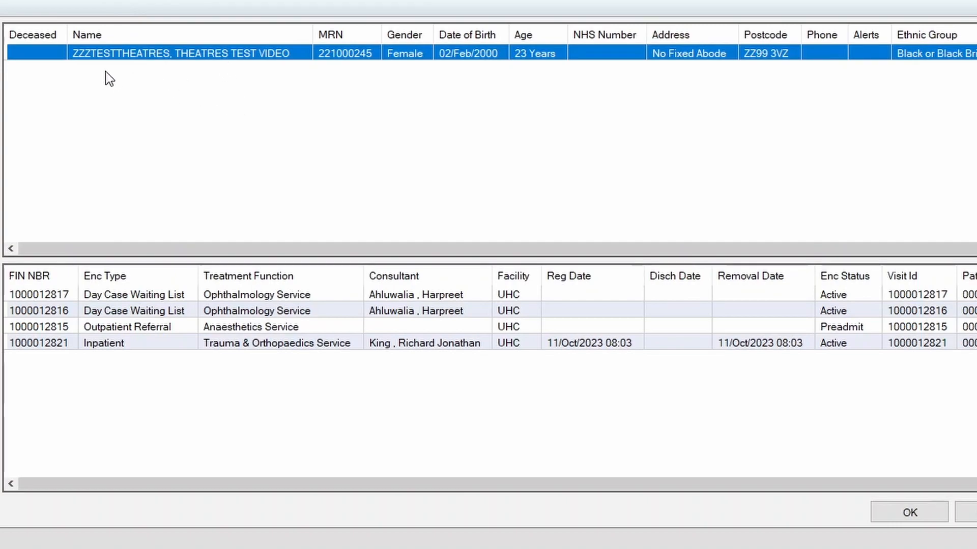
# Open the patient's chart at University Hospital Coventry and dismiss the Accessible Info Alert.
pyautogui.click(896, 505)
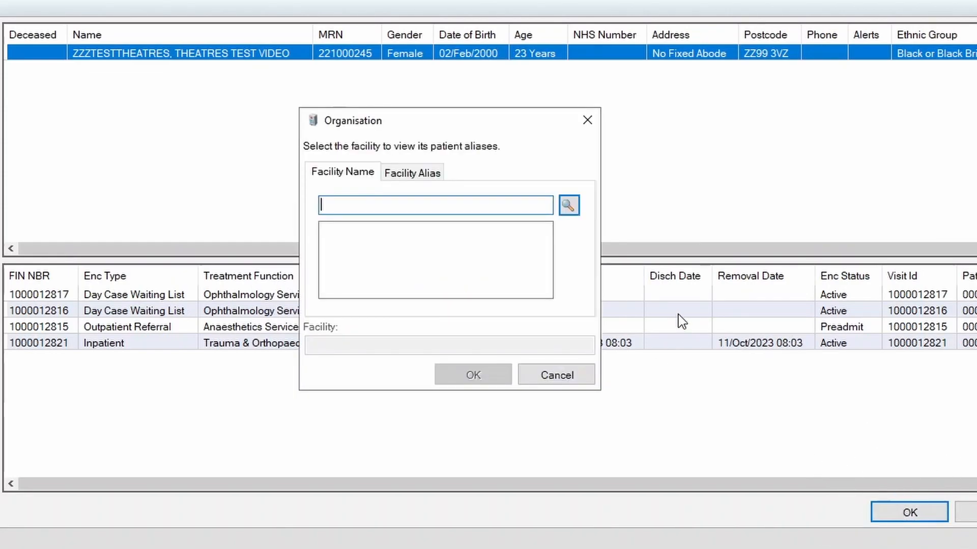
pyautogui.write('*')
pyautogui.press('Return')
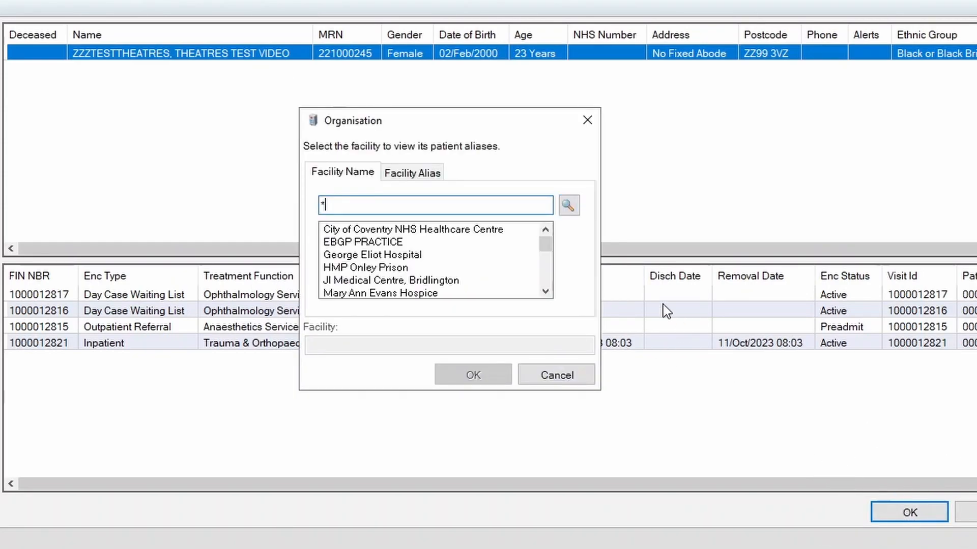
pyautogui.moveTo(537, 245); pyautogui.dragTo(545, 291)
pyautogui.click(370, 255)
pyautogui.click(464, 375)
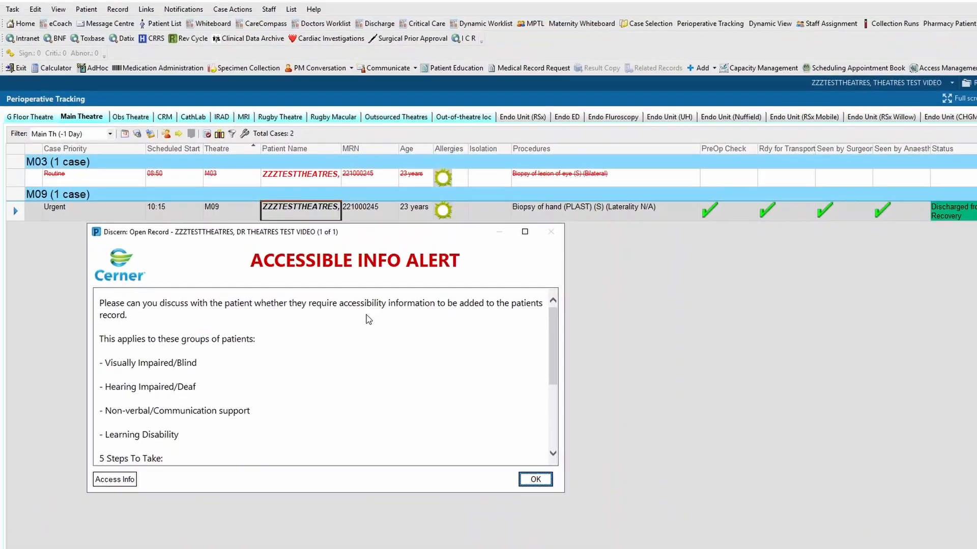
pyautogui.click(533, 481)
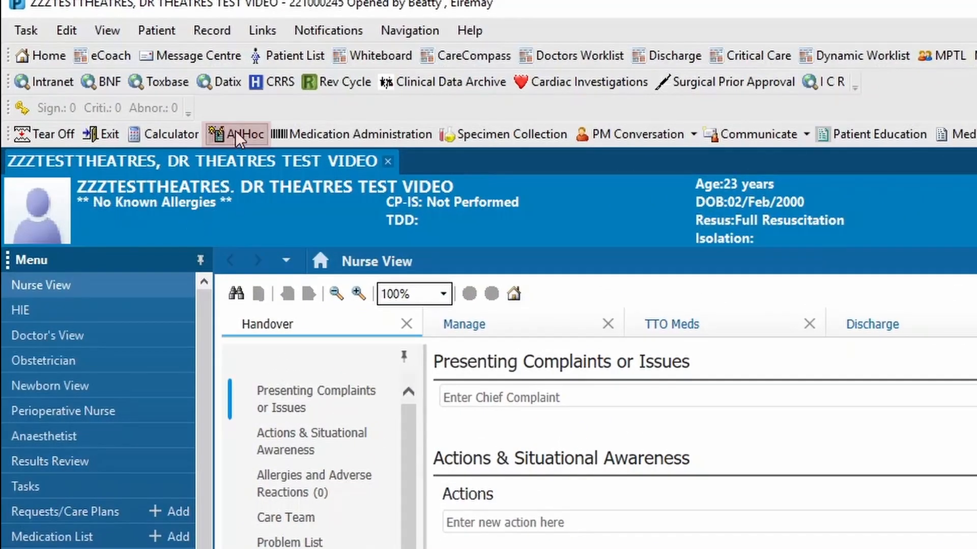
pyautogui.click(235, 130)
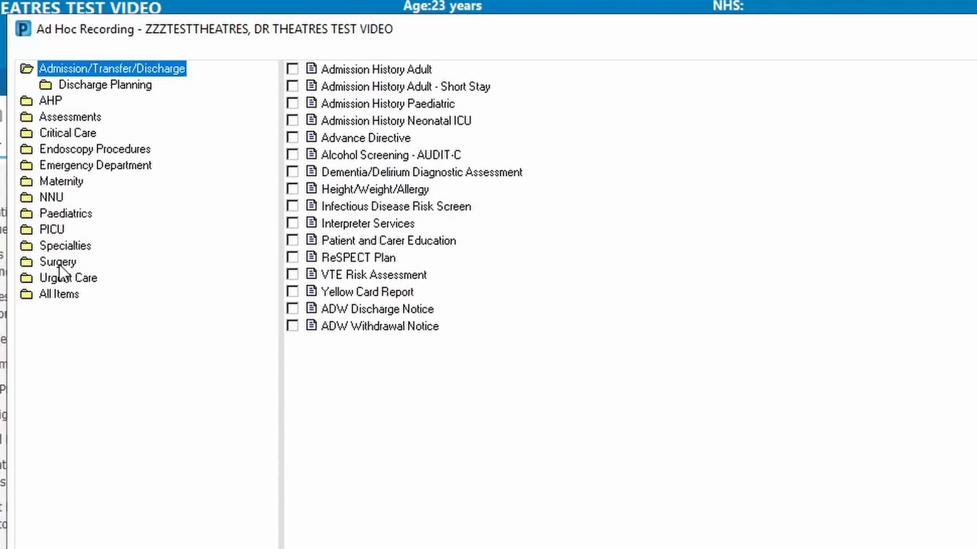
# Pick the Loccsips Checklist from the Surgery ad hoc forms and start recording it.
pyautogui.click(59, 263)
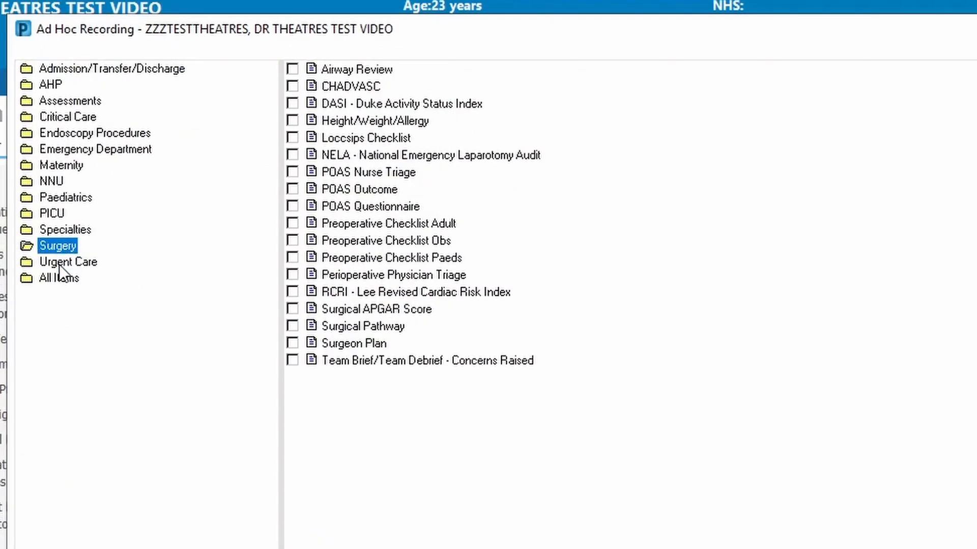
pyautogui.click(354, 137)
pyautogui.click(292, 138)
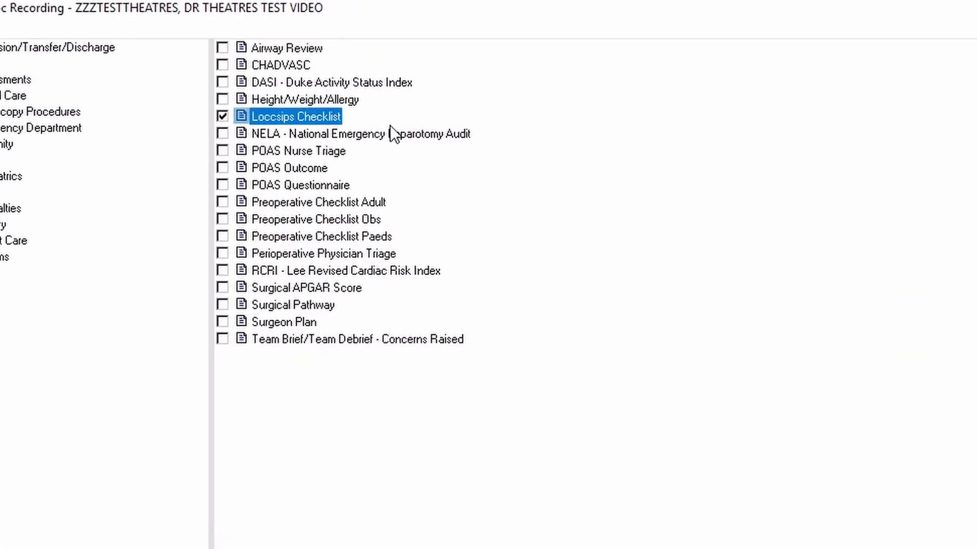
pyautogui.click(871, 534)
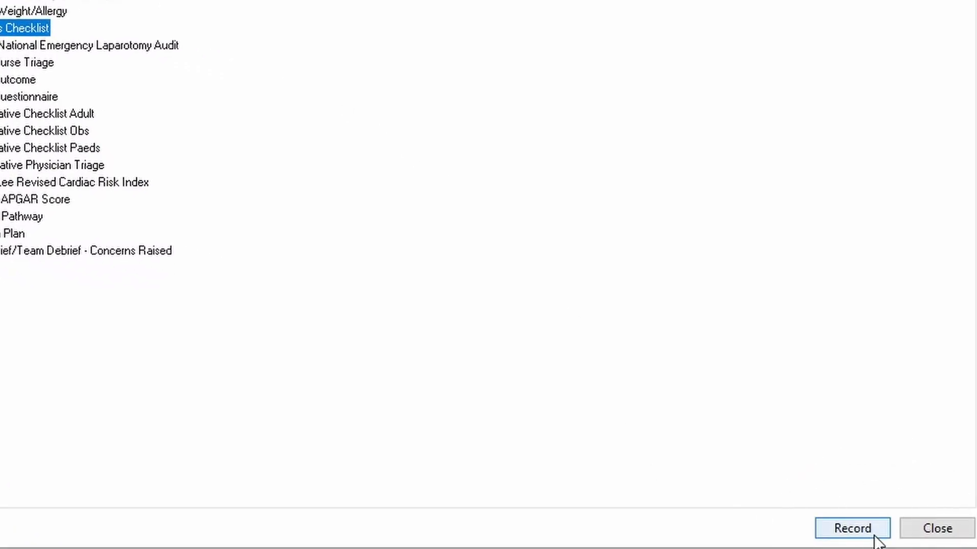
pyautogui.click(852, 530)
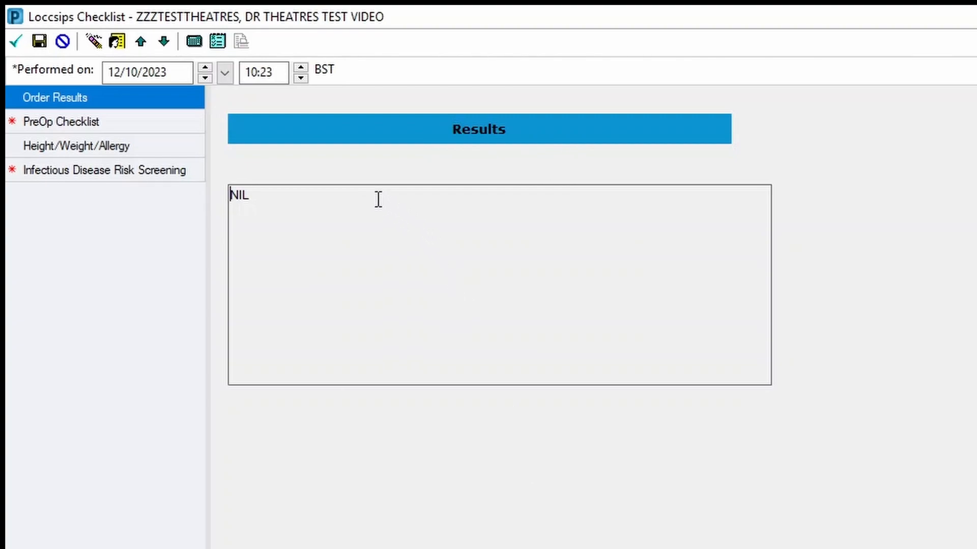
# Leave the Order Results as NIL and move to the PreOp Checklist section.
pyautogui.click(309, 246)
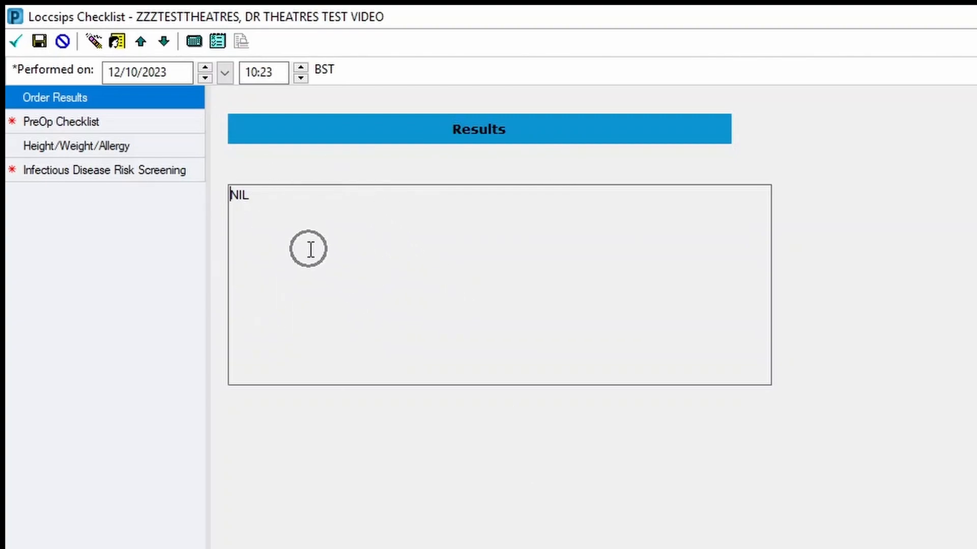
pyautogui.click(270, 196)
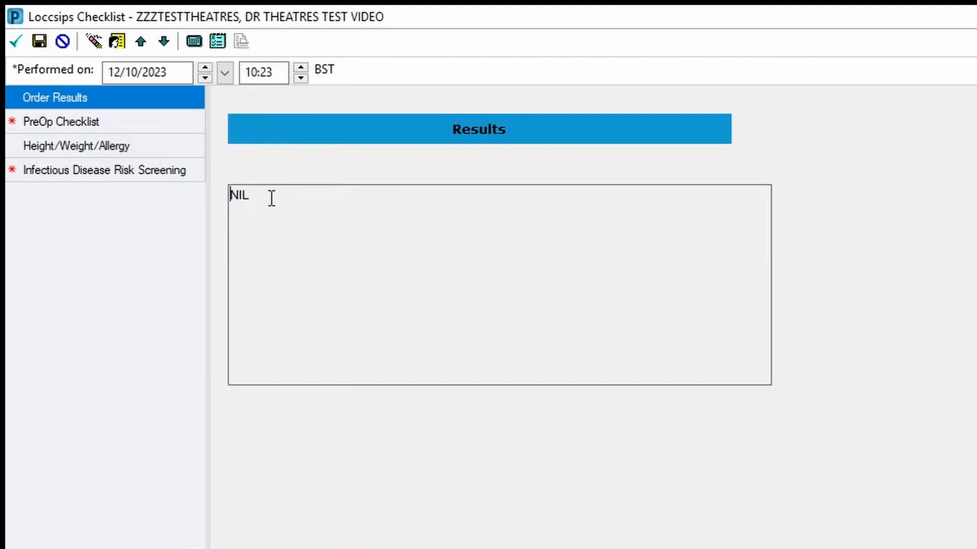
pyautogui.click(117, 122)
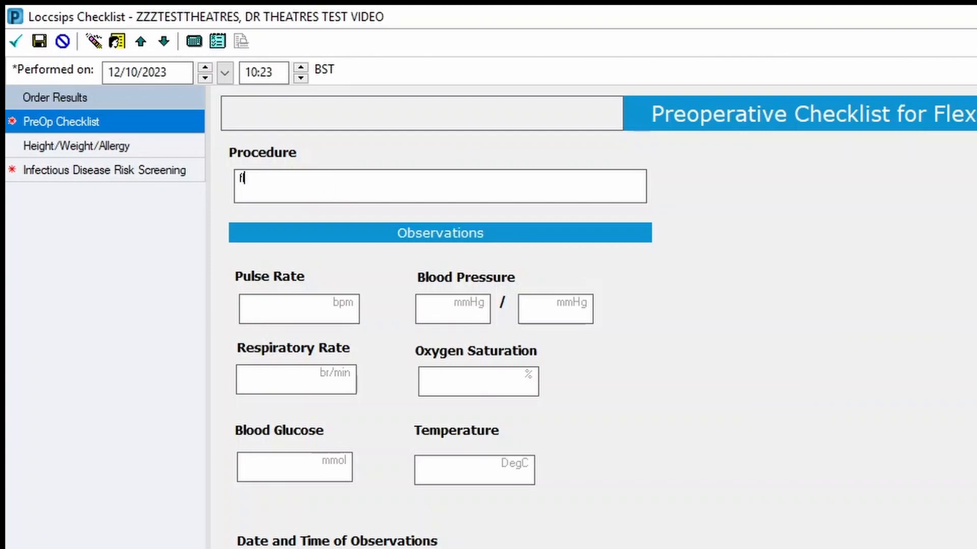
# Enter 'flexible cystocopy' as the procedure, leaving the observation date and time empty.
pyautogui.write('ible cystocop')
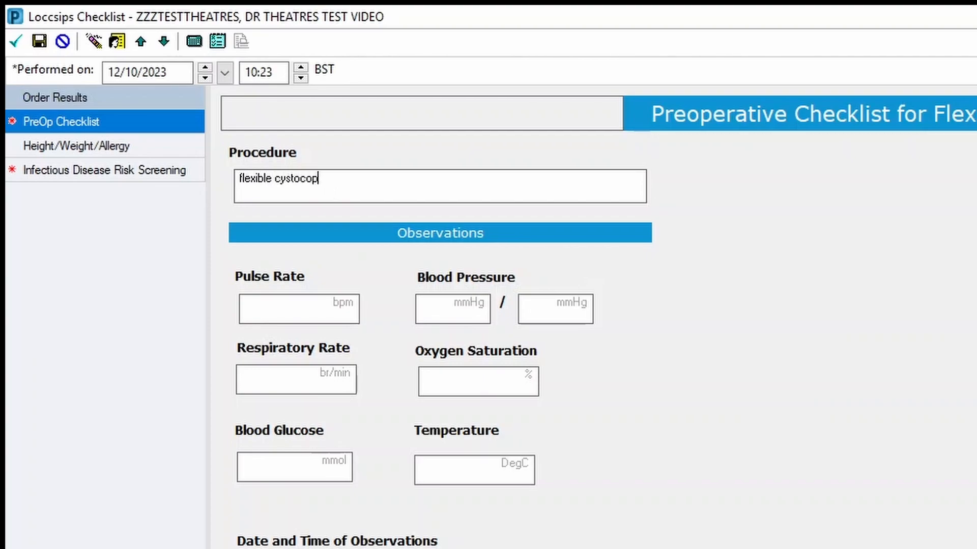
pyautogui.click(731, 445)
pyautogui.scroll(-4, 305, 509)
pyautogui.click(430, 364)
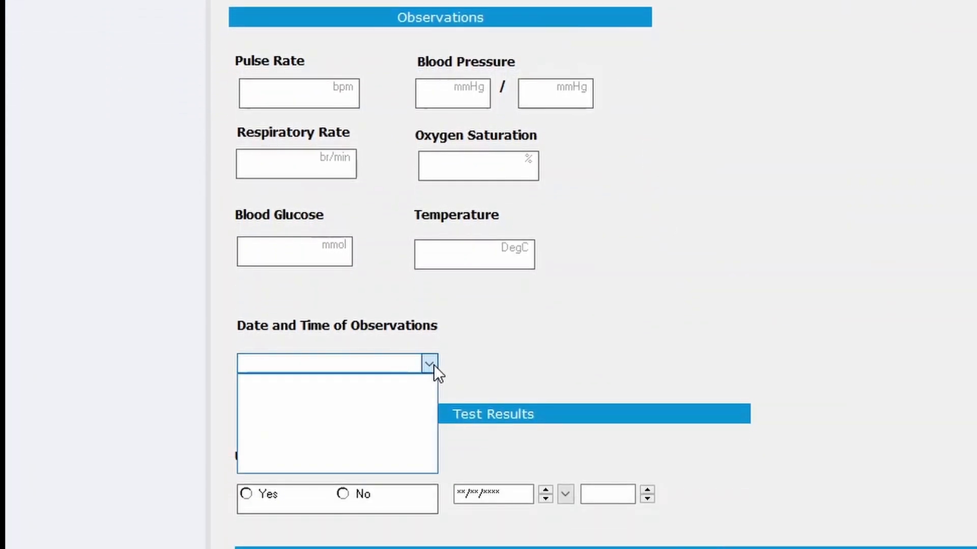
pyautogui.click(433, 365)
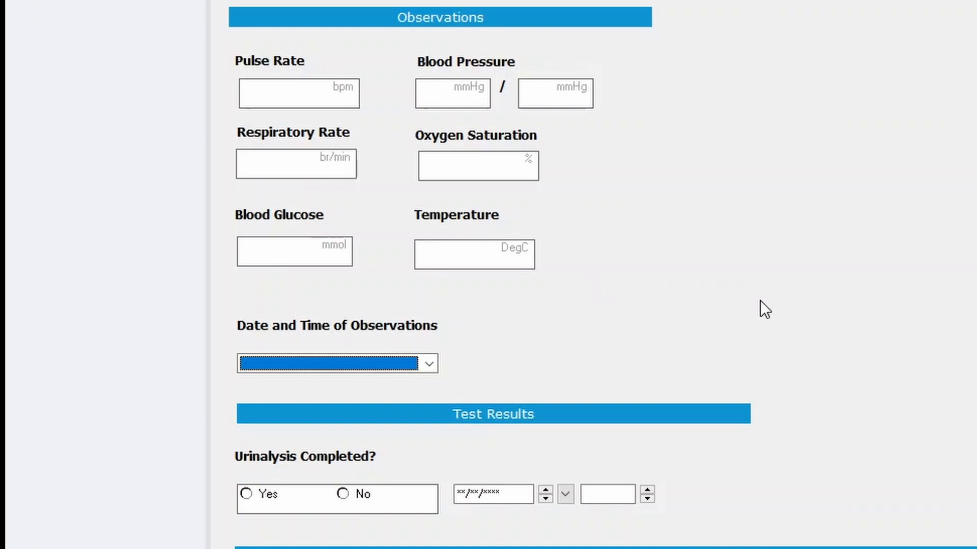
# Enter a pulse rate of 153 and a temperature of 37.5 DegC.
pyautogui.click(294, 95)
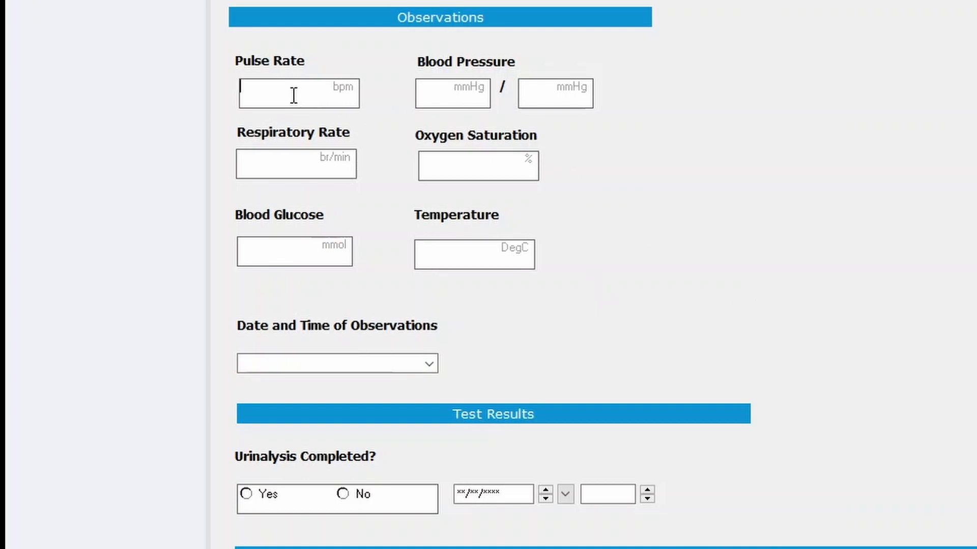
pyautogui.write('15')
pyautogui.write('30')
pyautogui.click(461, 264)
pyautogui.write('37.')
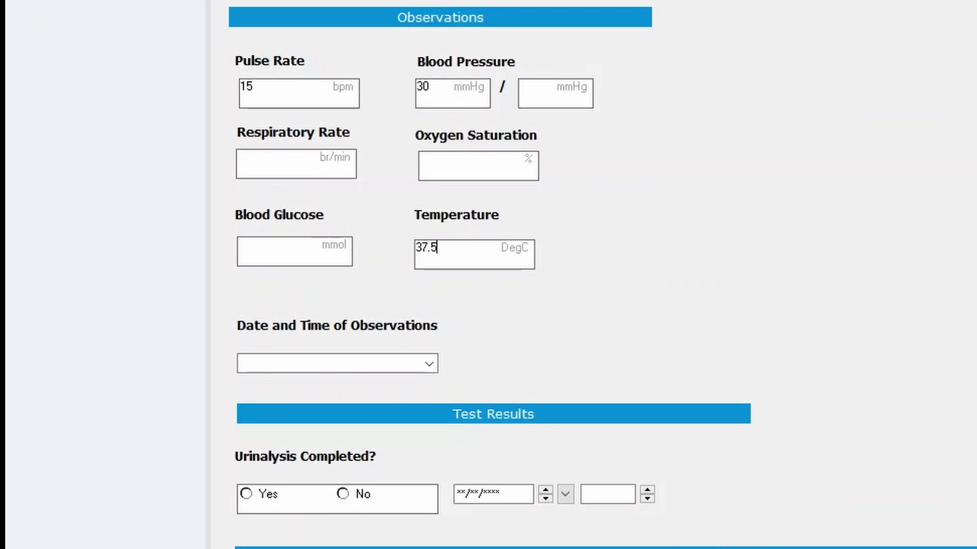
pyautogui.scroll(-3, 965, 345)
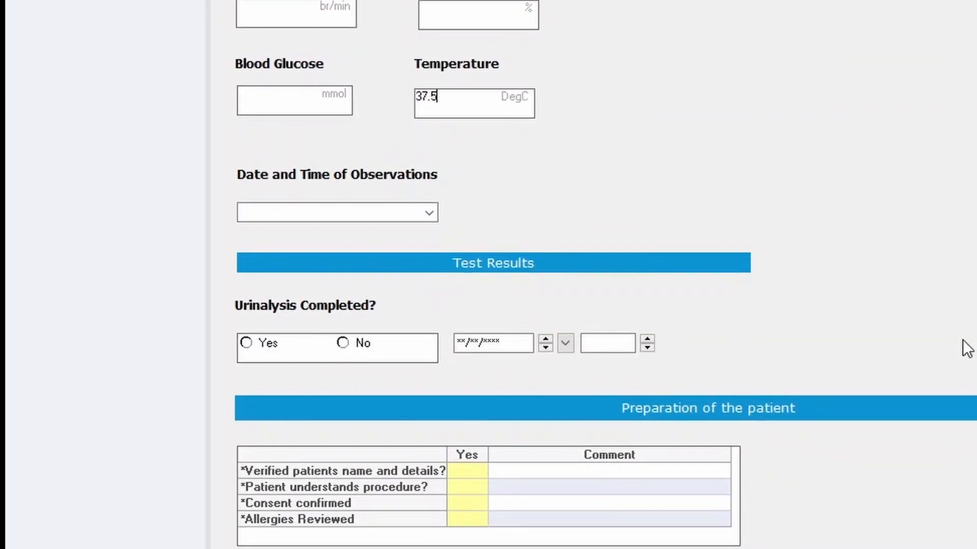
pyautogui.click(886, 292)
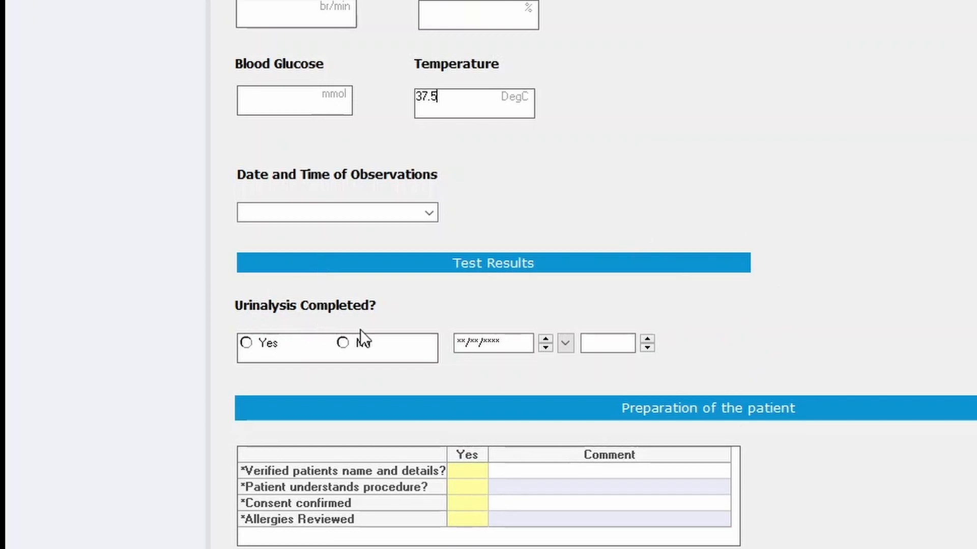
# Mark urinalysis completed Yes, dated 12/10/2023 at 1025.
pyautogui.click(275, 342)
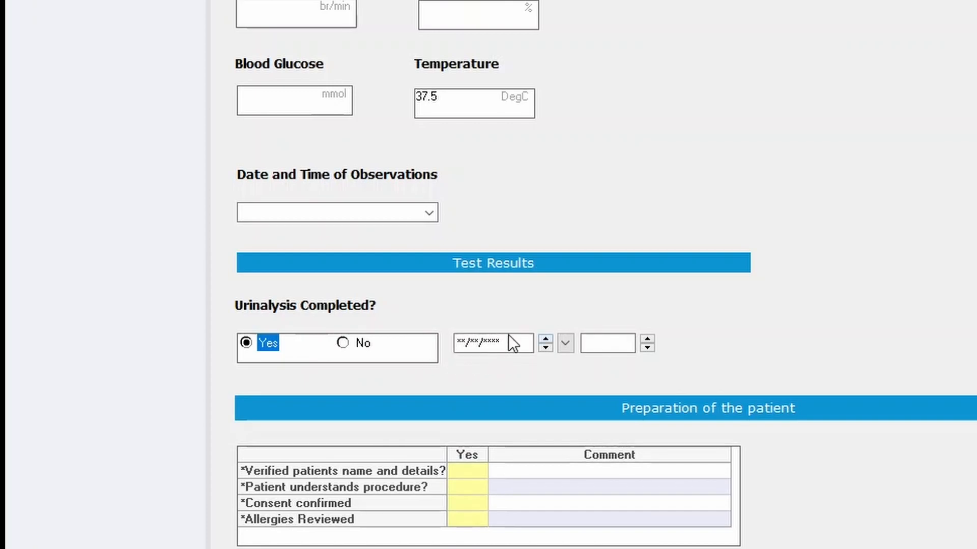
pyautogui.click(486, 342)
pyautogui.press('t')
pyautogui.press('Tab')
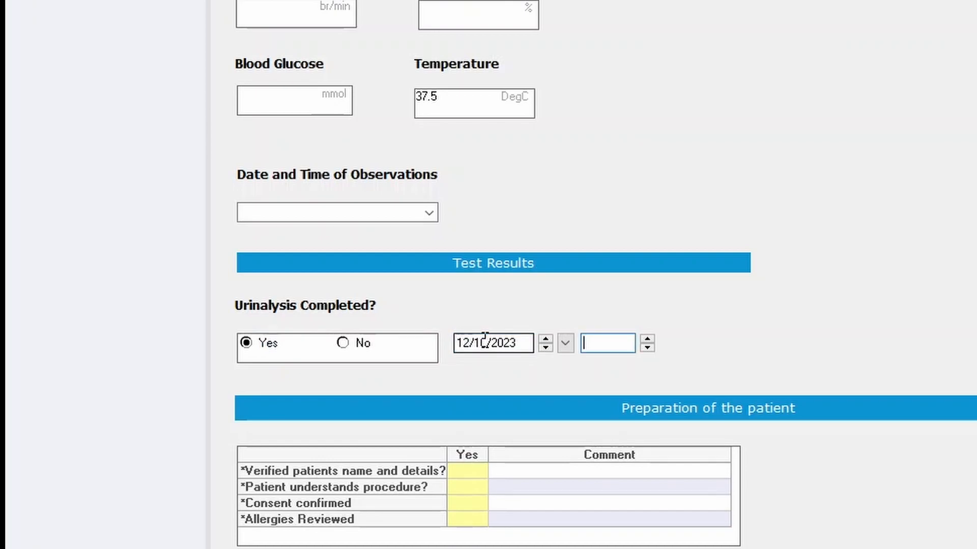
pyautogui.write('1025')
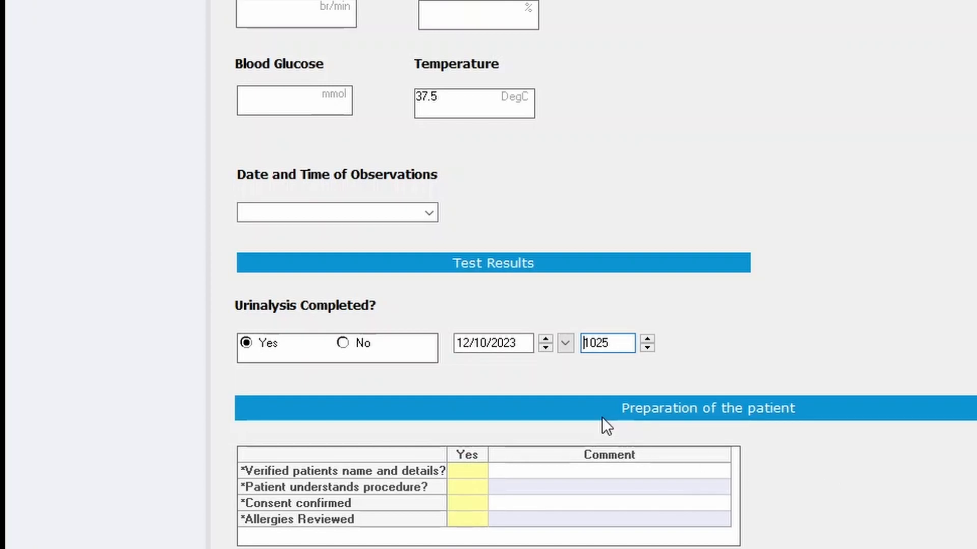
# Mark patient details verified, procedure understood, consent confirmed and allergies reviewed as Yes.
pyautogui.scroll(-5, 813, 471)
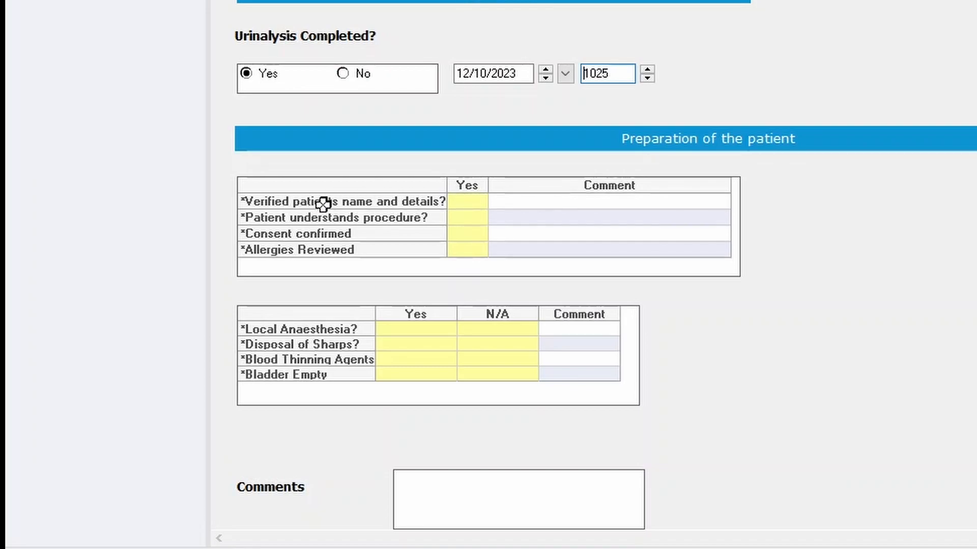
pyautogui.click(458, 202)
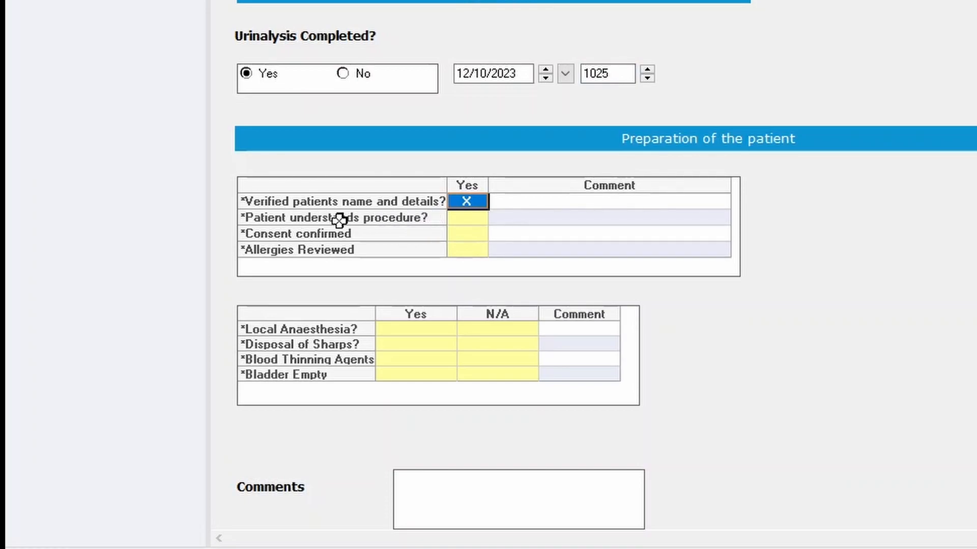
pyautogui.click(464, 218)
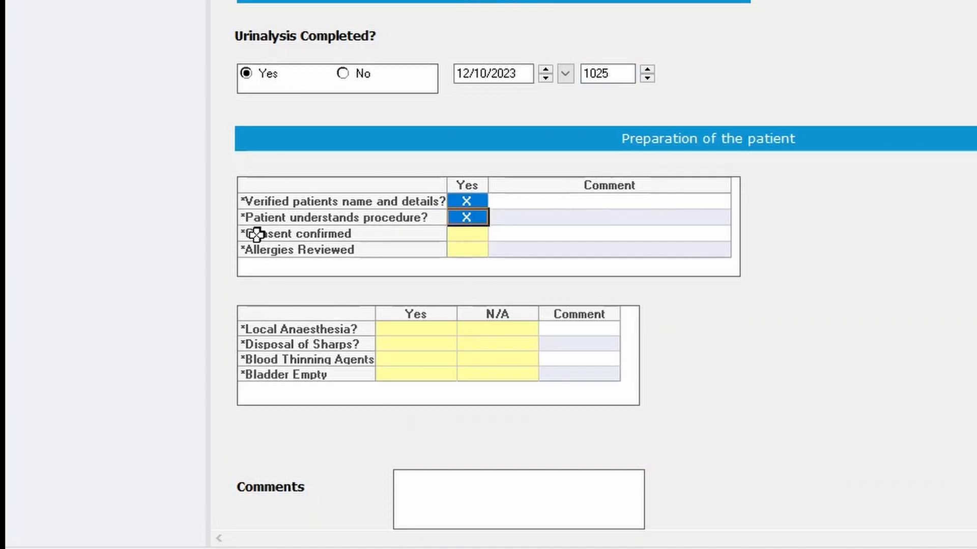
pyautogui.click(464, 235)
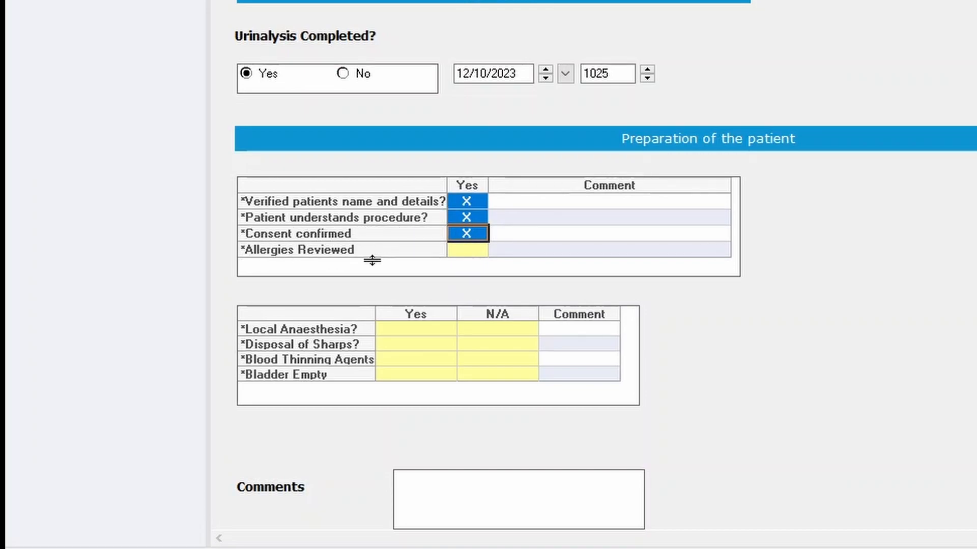
pyautogui.click(470, 247)
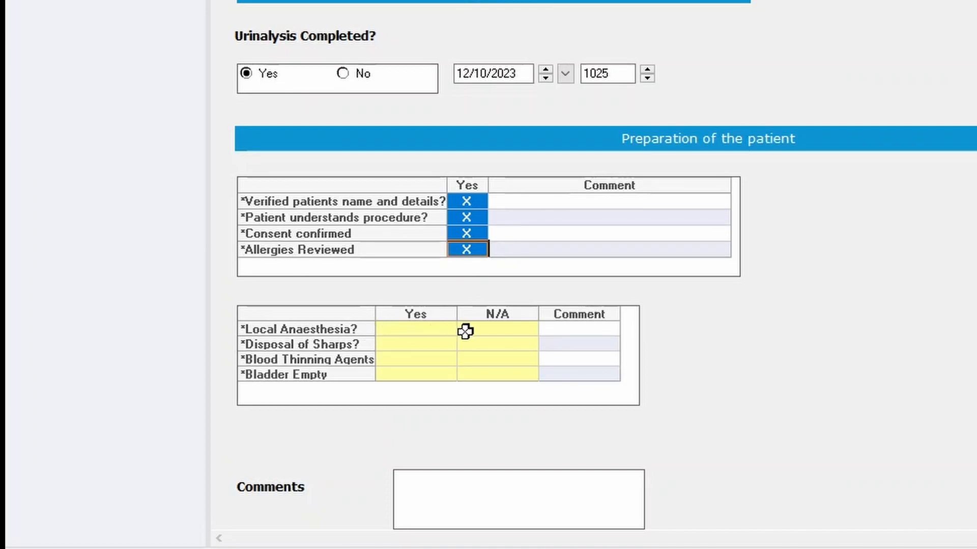
# Set Local Anaesthesia and Disposal of Sharps to N/A, Blood Thinning Agents and Bladder Empty to Yes.
pyautogui.click(484, 329)
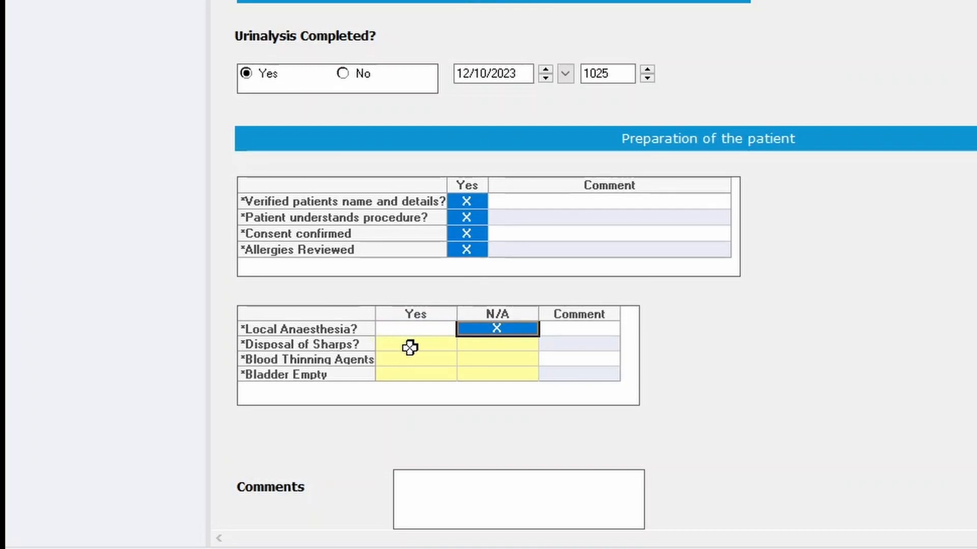
pyautogui.click(488, 346)
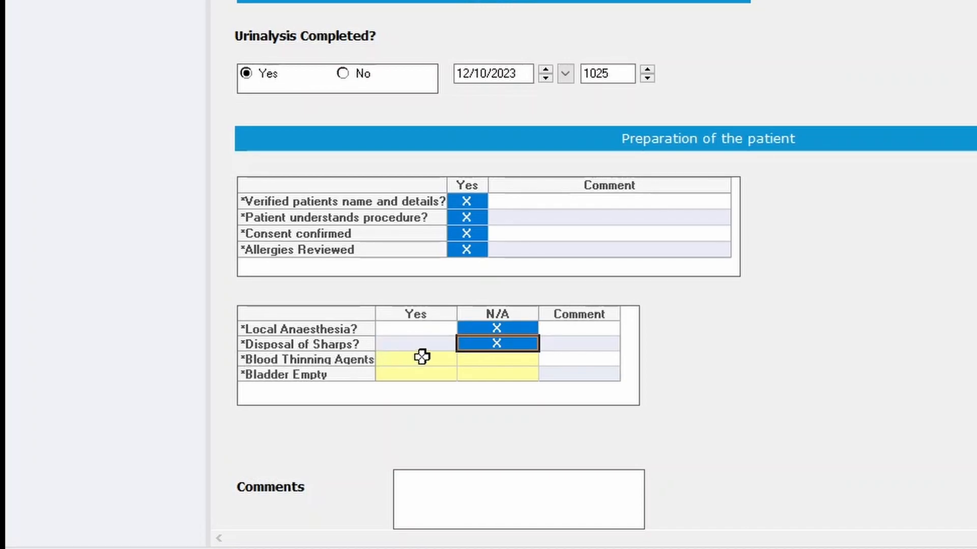
pyautogui.click(442, 358)
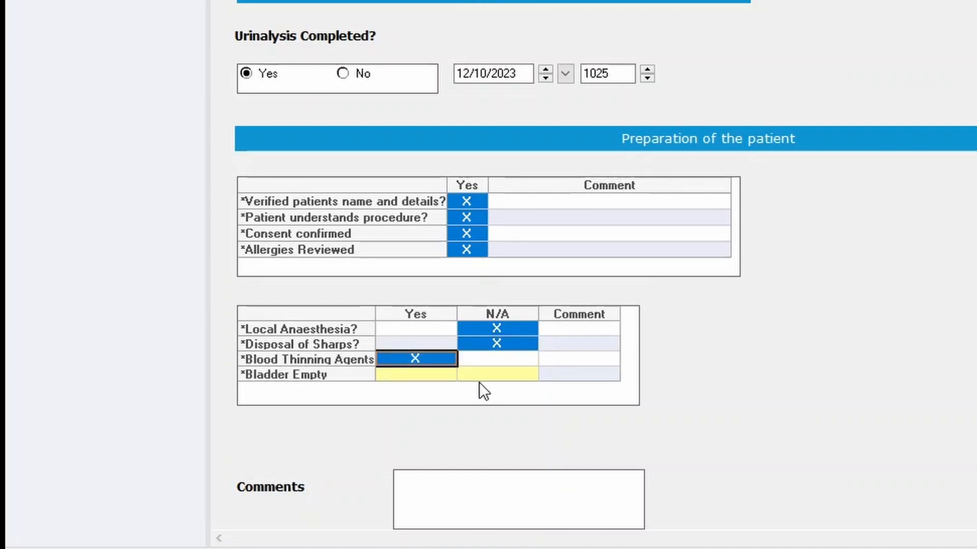
pyautogui.click(423, 375)
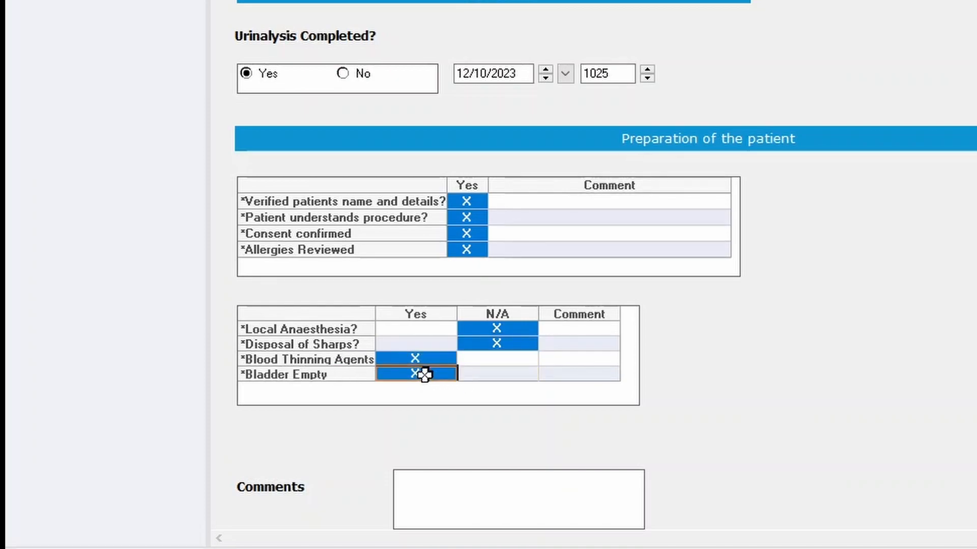
pyautogui.click(609, 236)
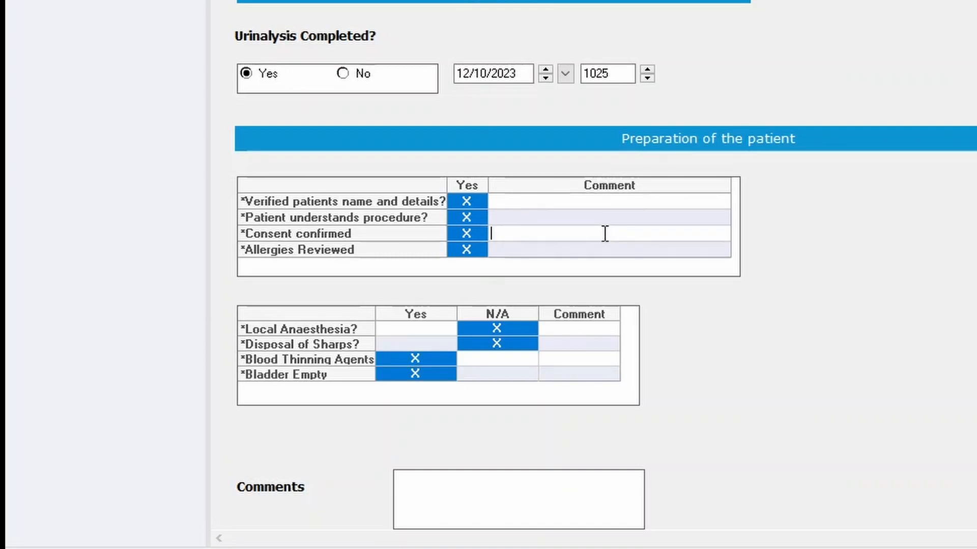
# Comment 'consent seen and recompleted' on Consent confirmed, then go to Height/Weight/Allergy.
pyautogui.write('consent seen and recompleted')
pyautogui.click(585, 364)
pyautogui.click(584, 337)
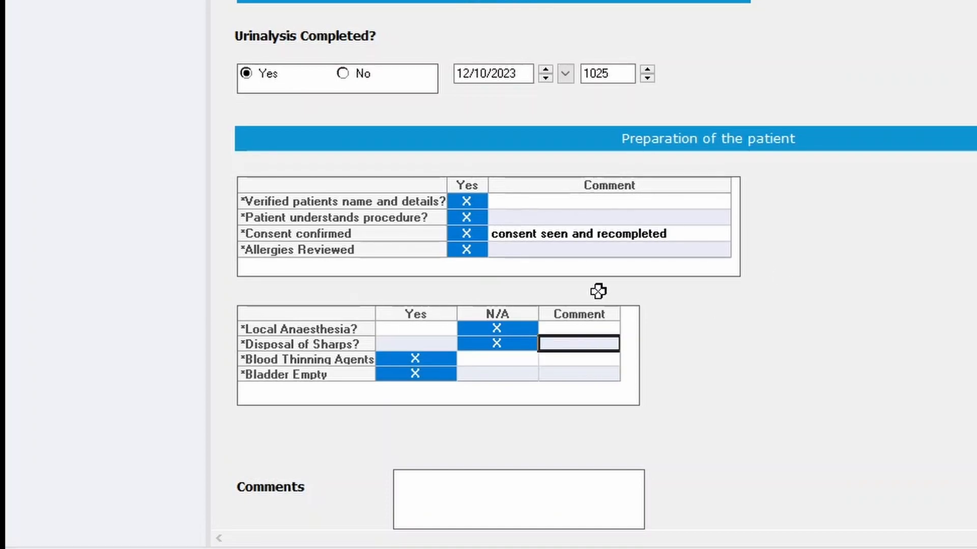
pyautogui.click(554, 490)
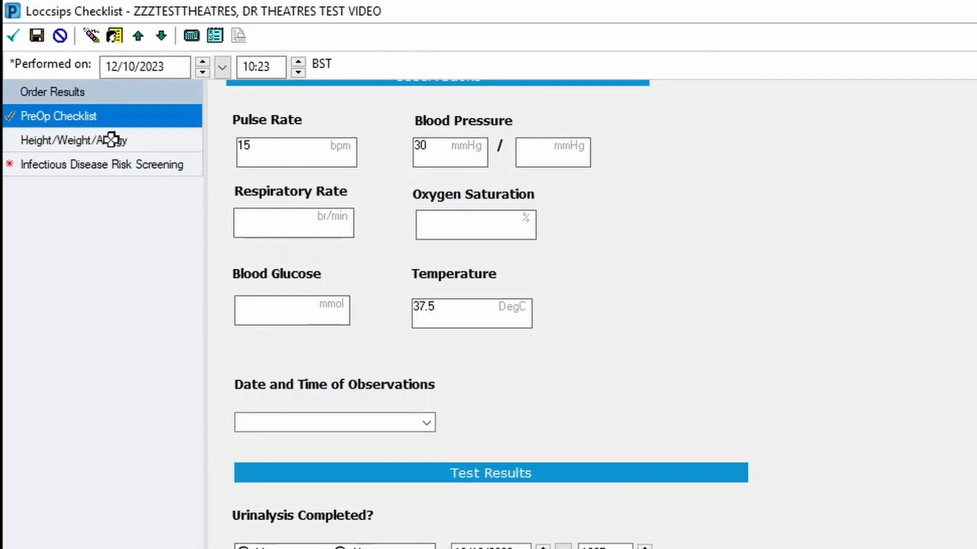
pyautogui.click(111, 139)
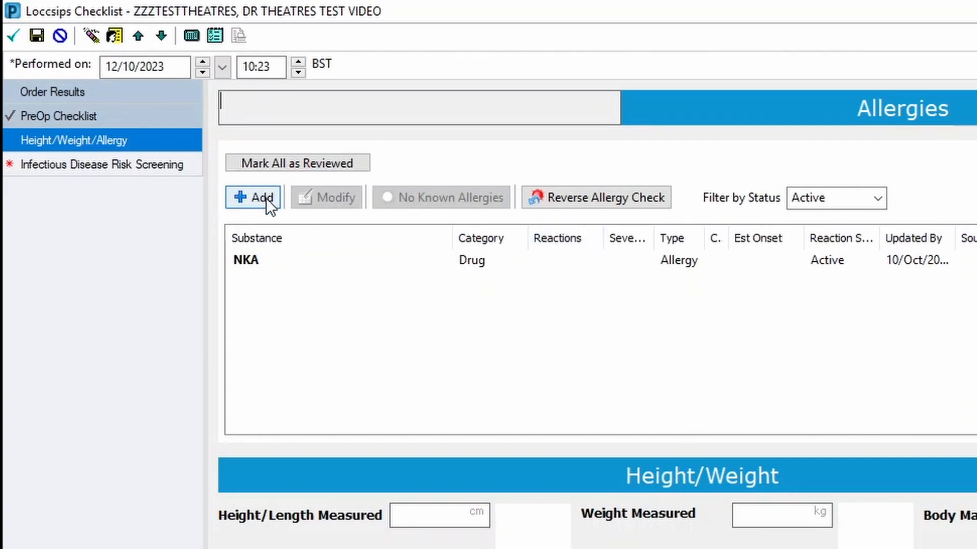
# Record measured height 180 cm and weight 180 kg, then open Infectious Disease Risk Screening.
pyautogui.click(407, 309)
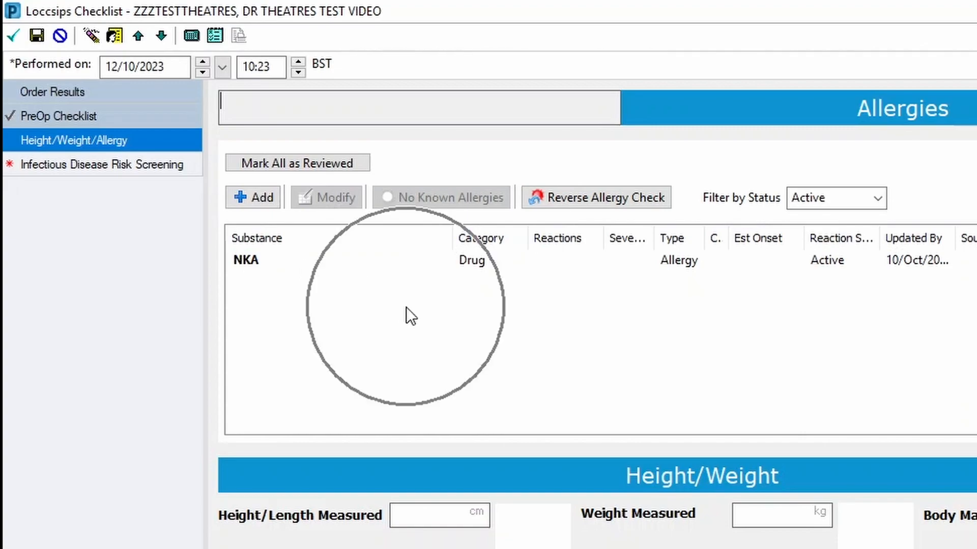
pyautogui.click(352, 311)
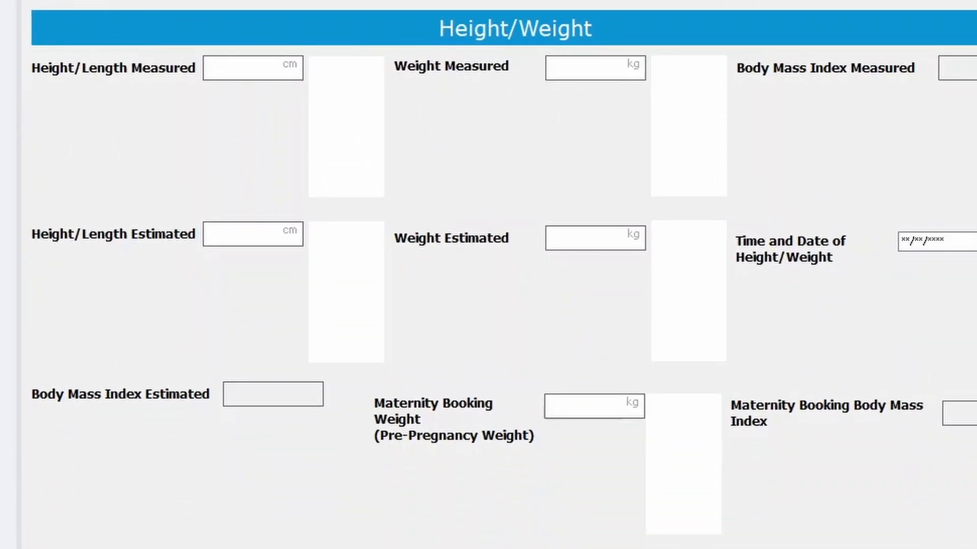
pyautogui.click(215, 69)
pyautogui.write('180')
pyautogui.click(592, 70)
pyautogui.write('18')
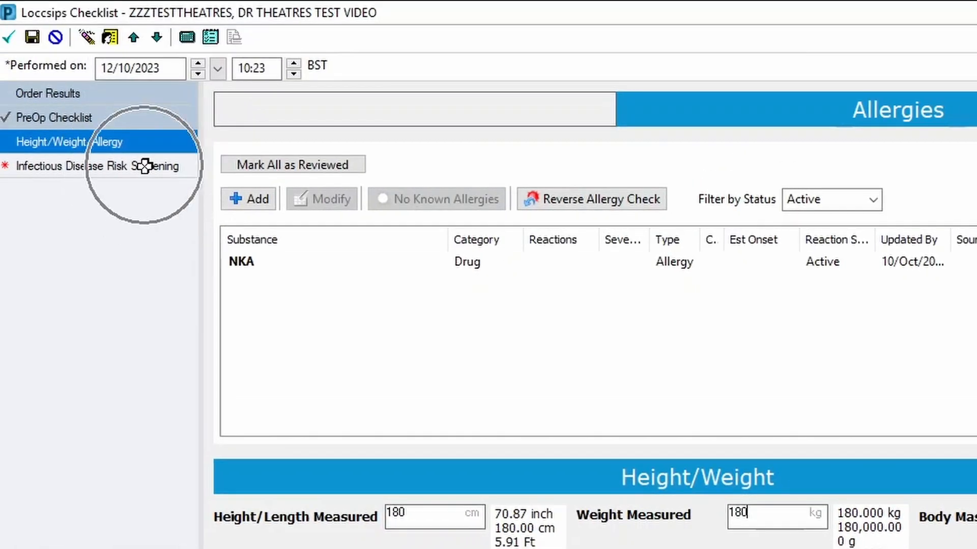
pyautogui.click(145, 166)
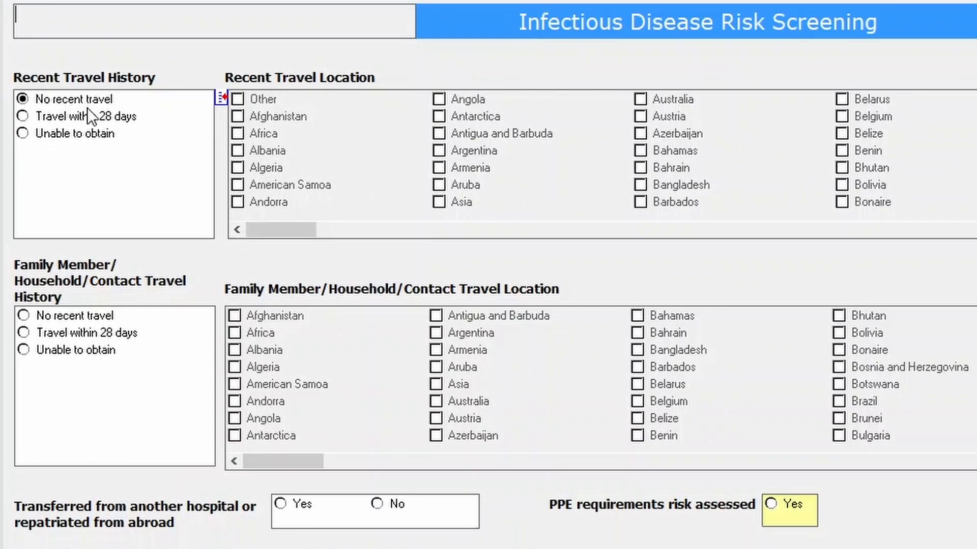
# Mark PPE requirements risk assessed as Yes and return to the PreOp Checklist.
pyautogui.click(772, 505)
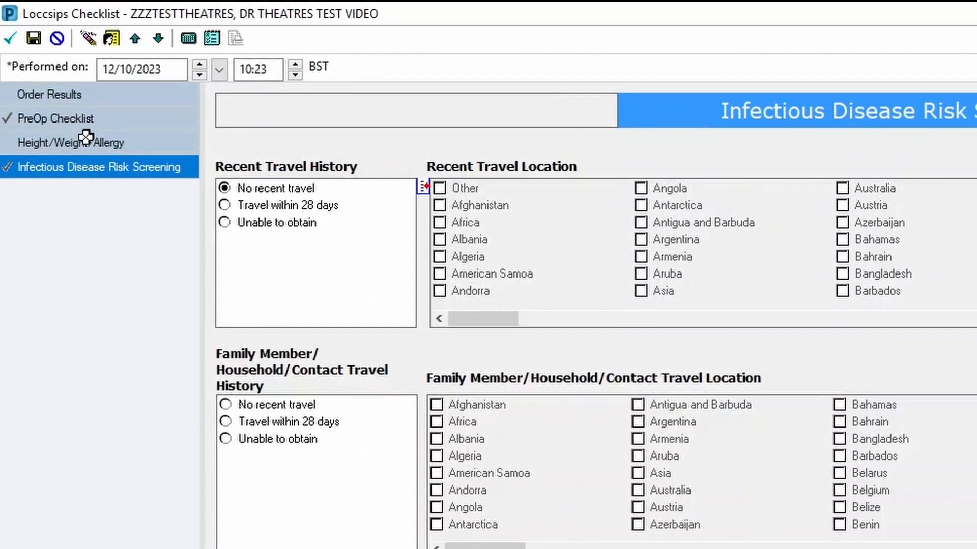
pyautogui.click(71, 119)
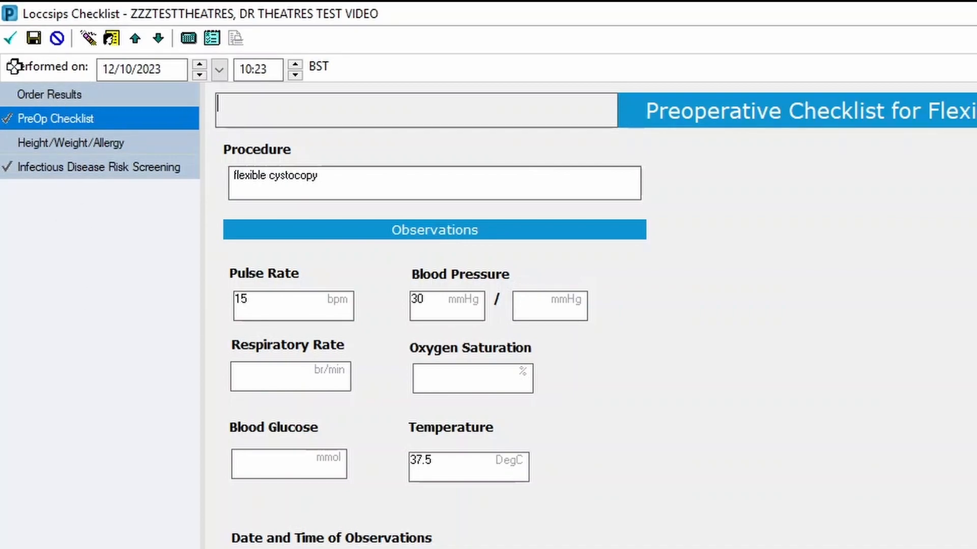
# Sign the Loccsips Checklist form and go to the patient's Documentation list.
pyautogui.click(13, 40)
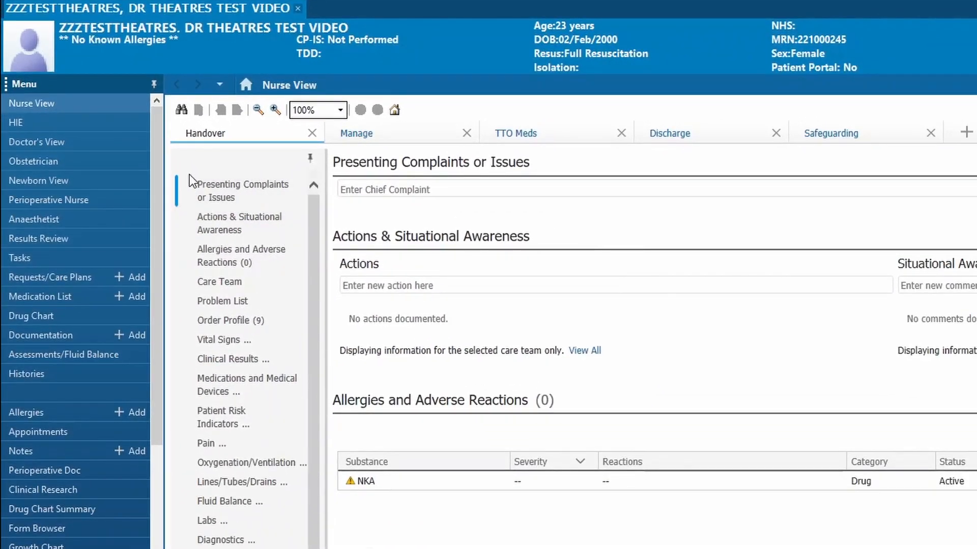
pyautogui.click(50, 329)
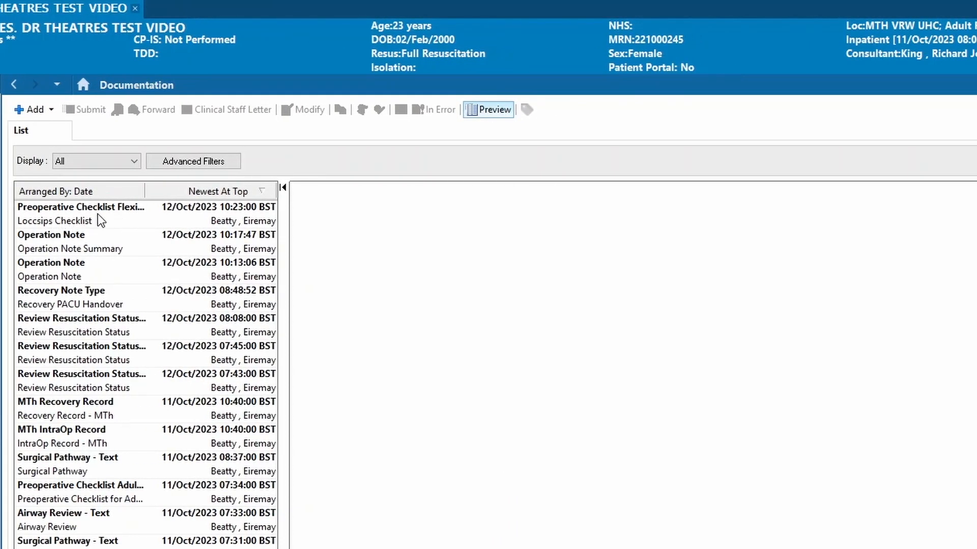
# Preview the top Preoperative Checklist entry and review its recorded PreOp Checklist answers.
pyautogui.click(112, 212)
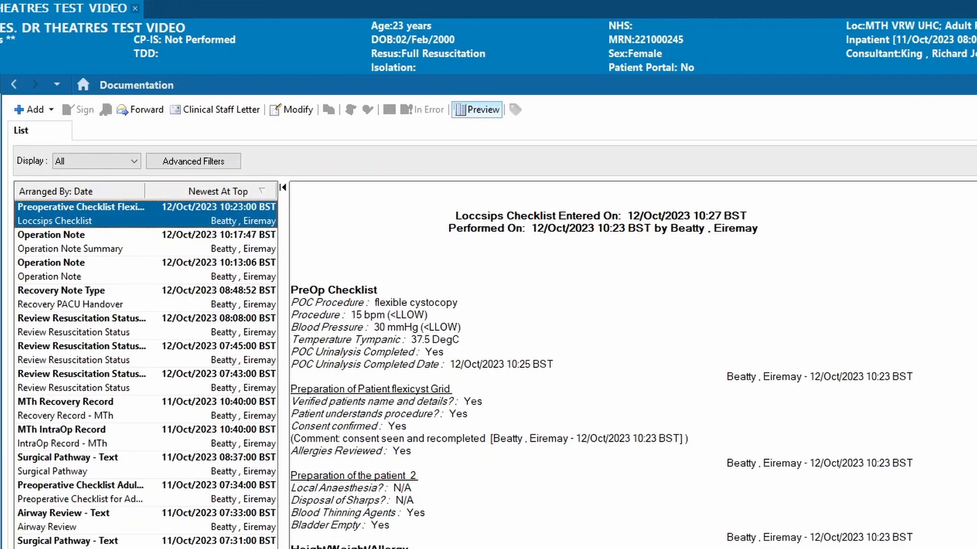
pyautogui.scroll(-10, 600, 367)
pyautogui.scroll(6, 600, 366)
pyautogui.scroll(4, 600, 366)
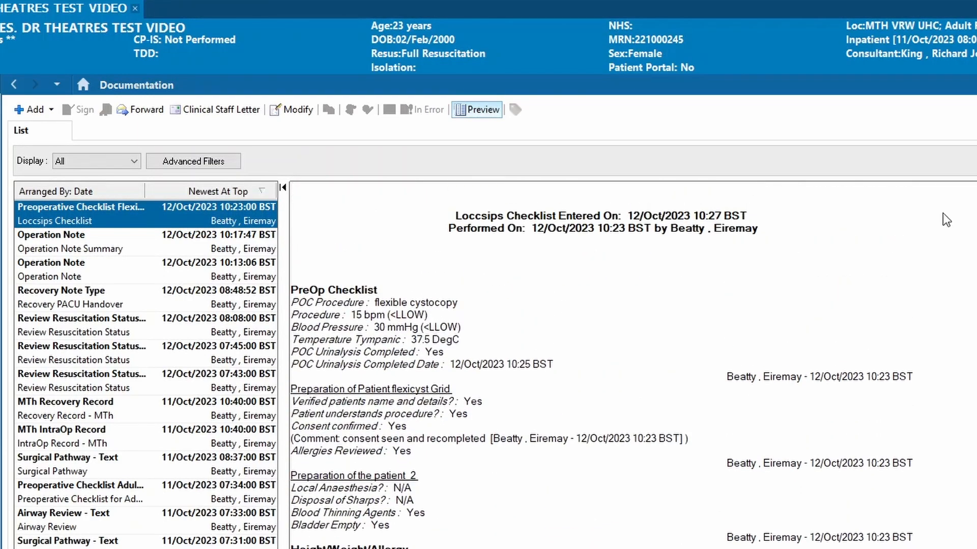